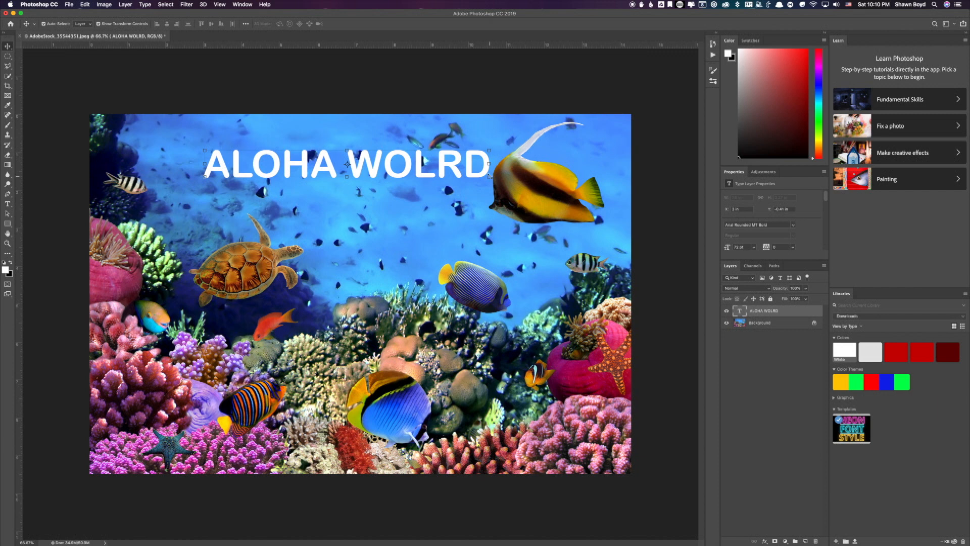
- Scale the ALOHA WOLRD text layer proportionally to about 78 pt from its corners and apply the transform
drag(490, 176, 534, 254)
key(super+z)
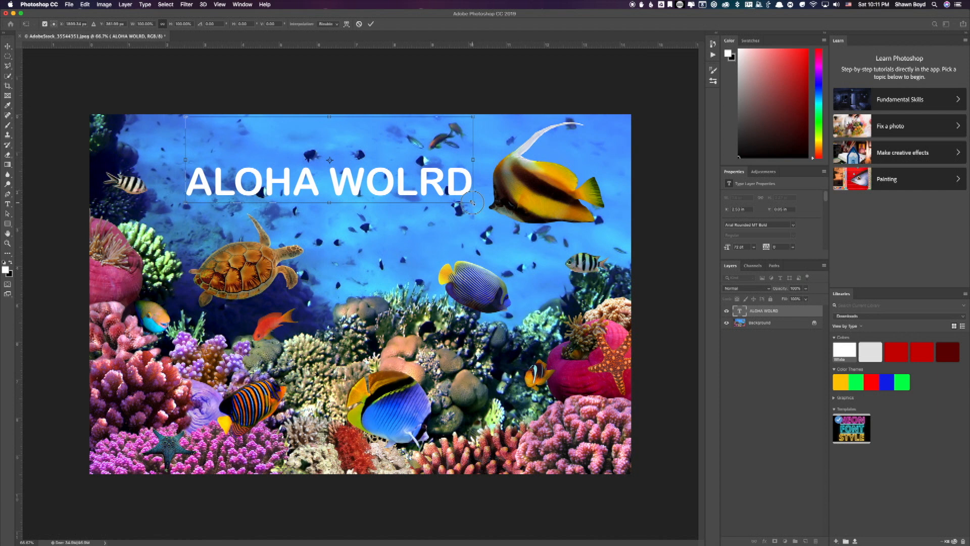
drag(472, 202, 442, 193)
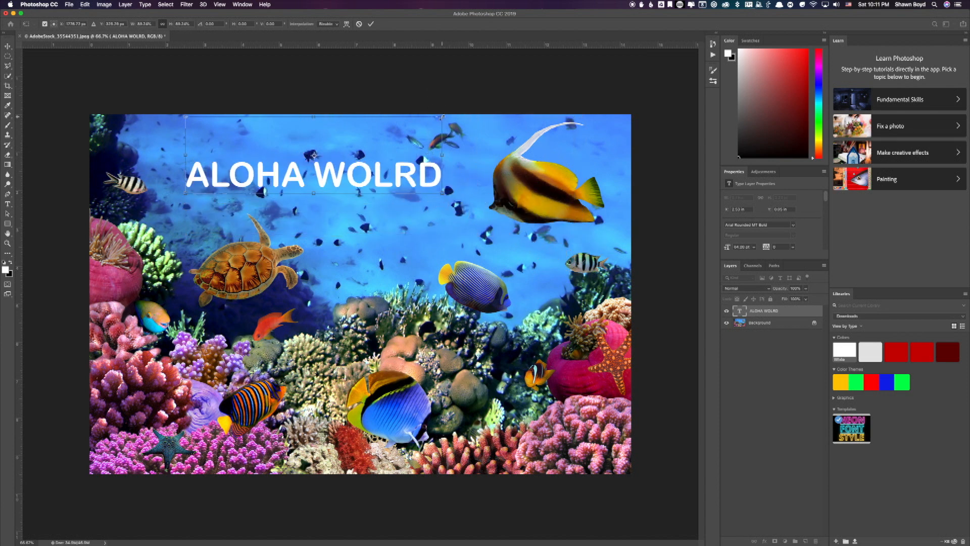
drag(443, 117, 506, 128)
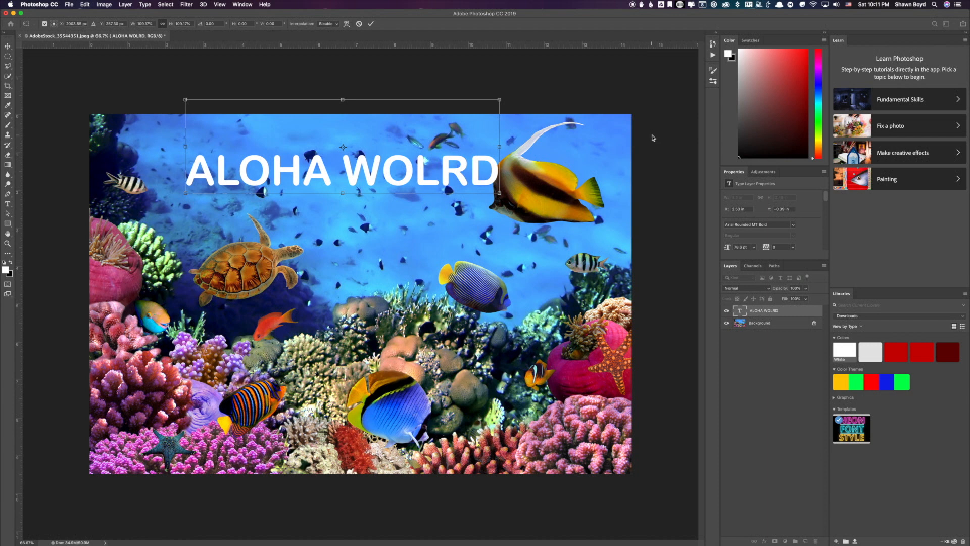
key(Return)
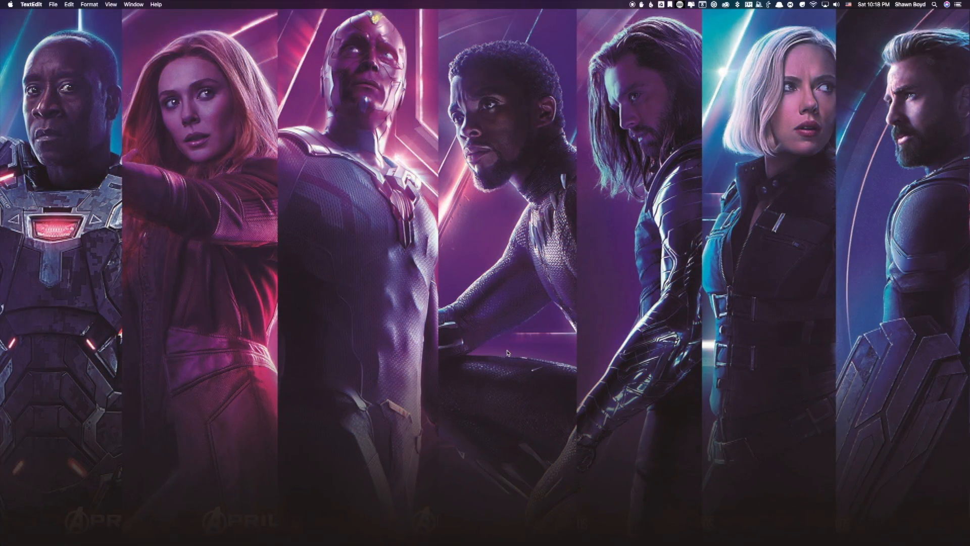
- Switch to TextEdit, create a new document and enter "TransformProportionalScale 0" in it
key(alt+space)
text(TE)
key(Return)
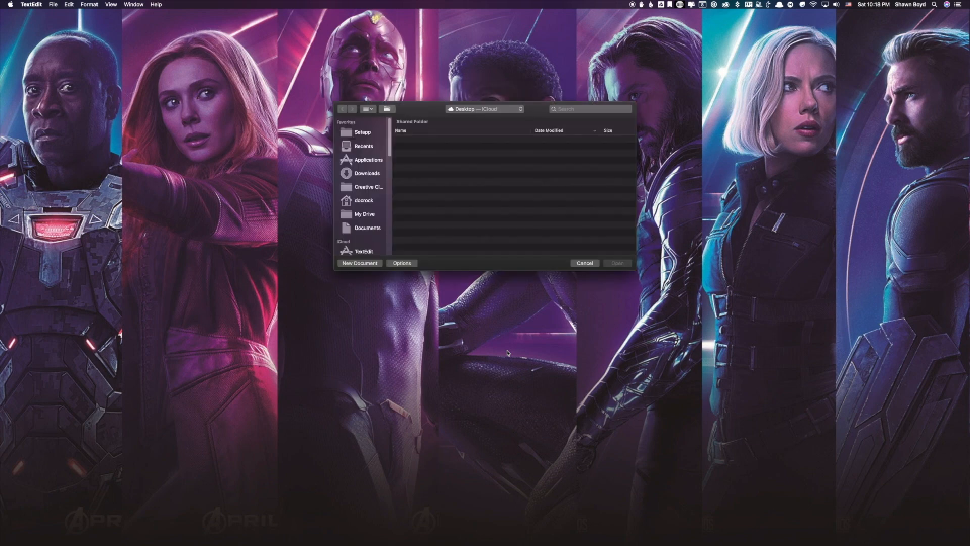
click(358, 262)
drag(255, 43, 409, 67)
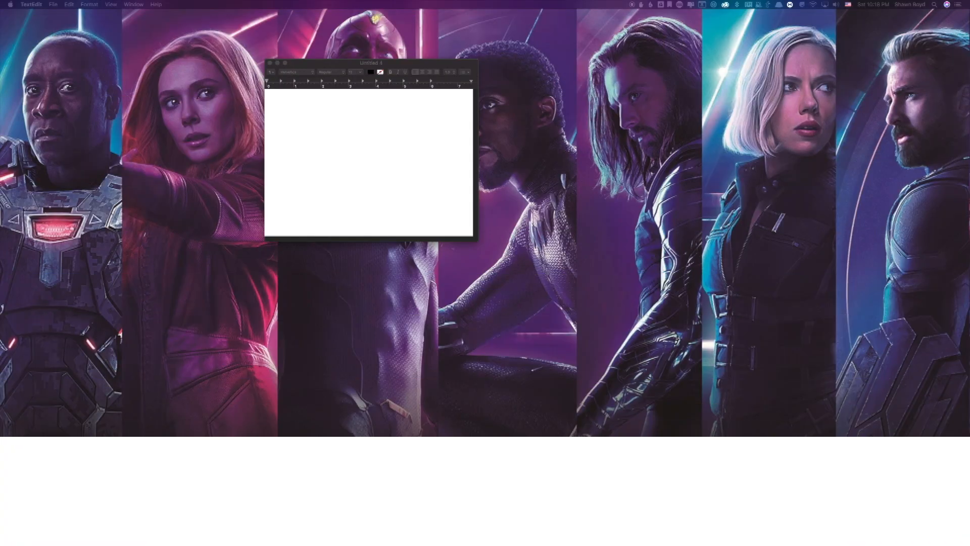
click(420, 140)
text(TransformProportionalScale 0)
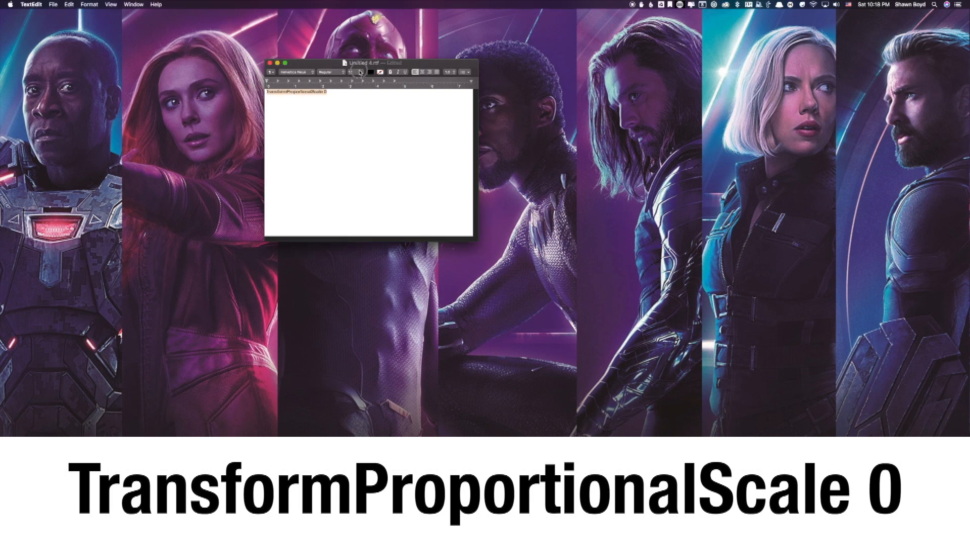
- Set the font size of the TransformProportionalScale 0 line to 72
click(360, 72)
click(355, 165)
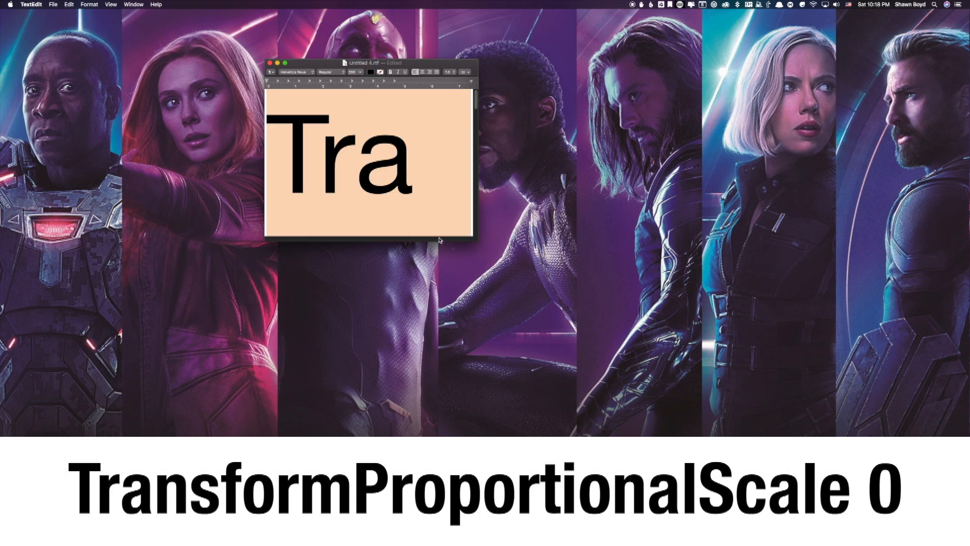
click(351, 72)
click(360, 72)
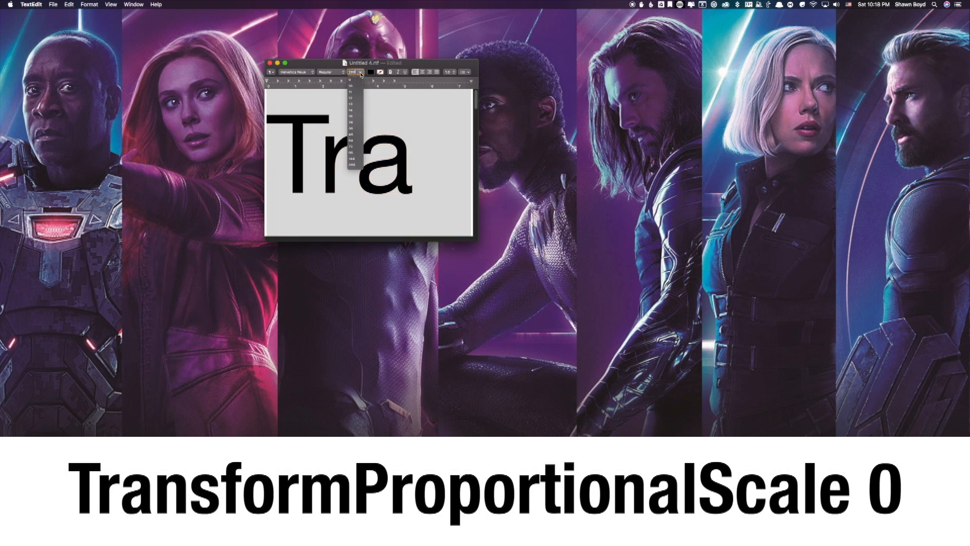
click(353, 147)
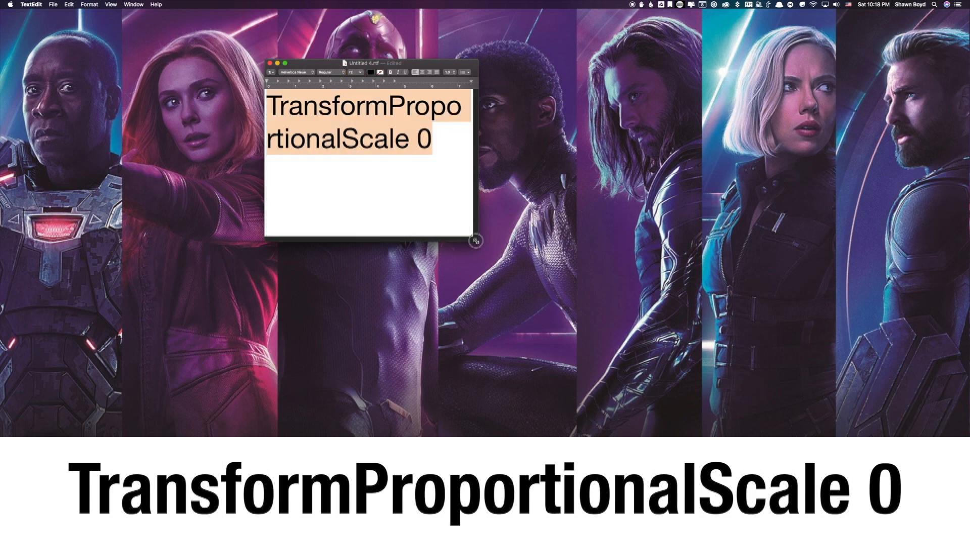
- Enlarge and reposition the document window, and convert the document to plain text
drag(476, 241, 811, 416)
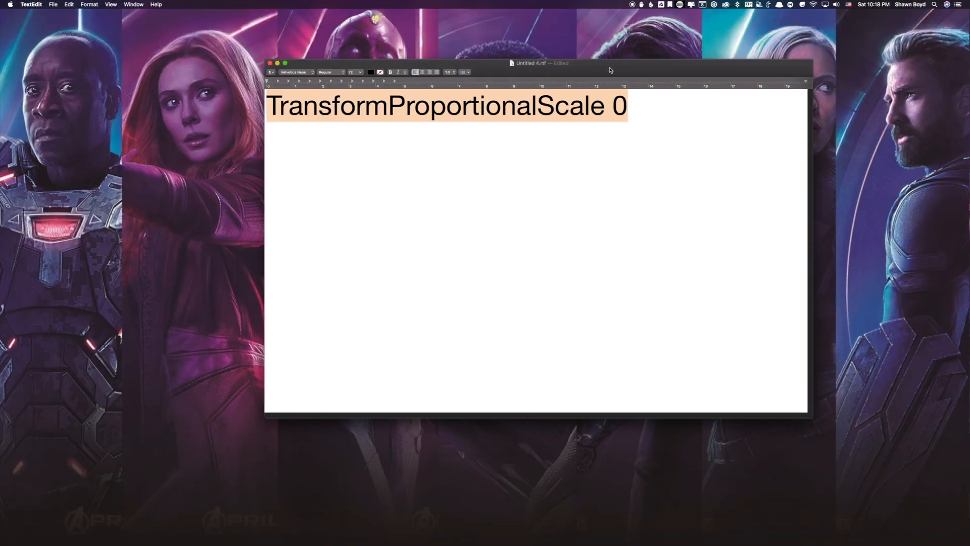
drag(610, 70, 526, 55)
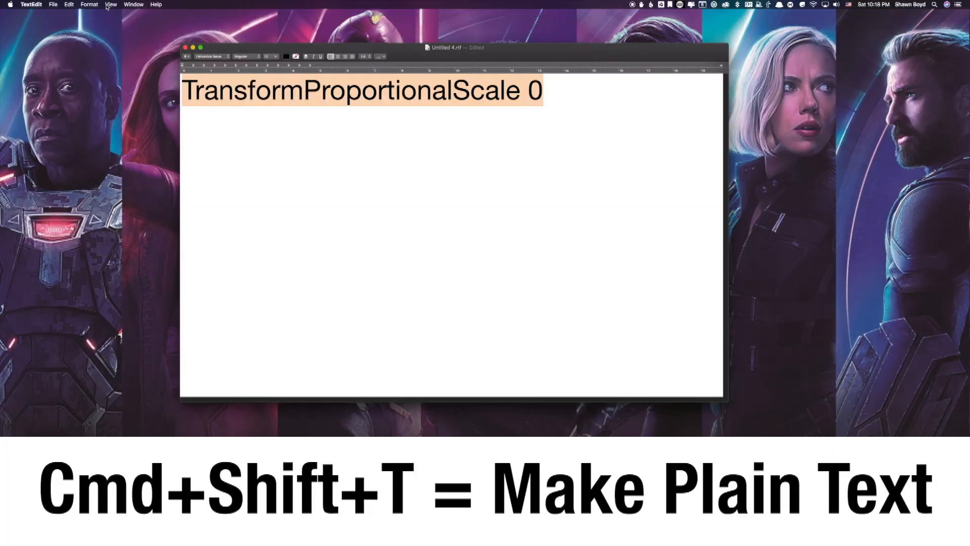
click(91, 5)
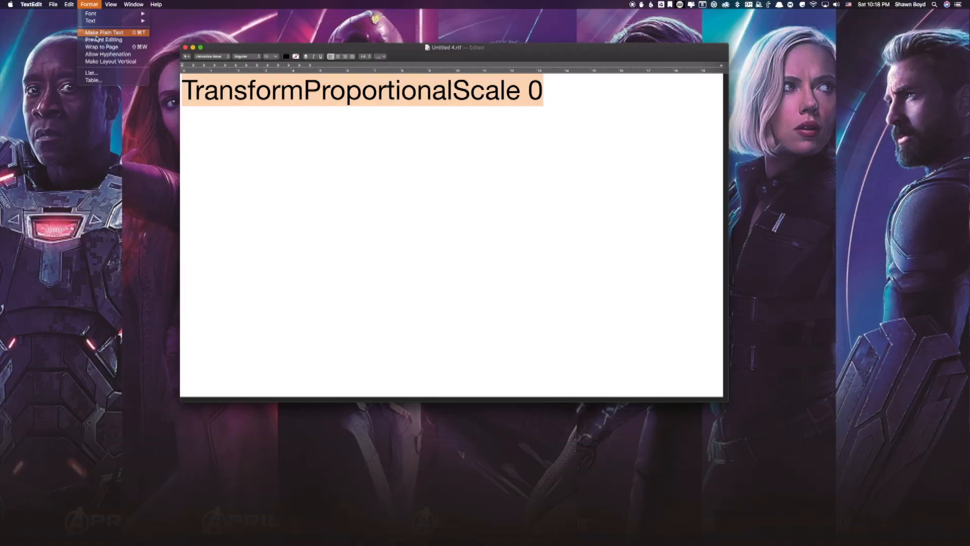
click(97, 33)
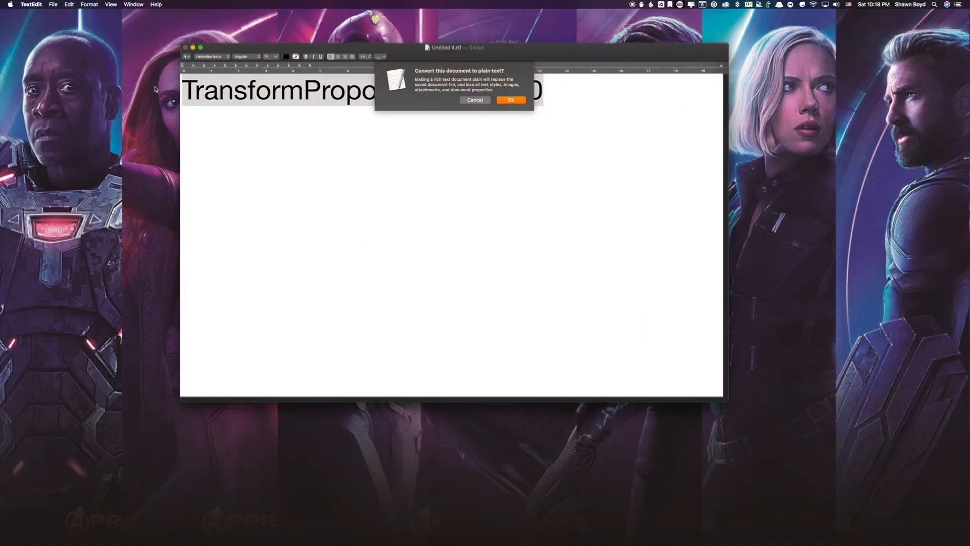
click(511, 100)
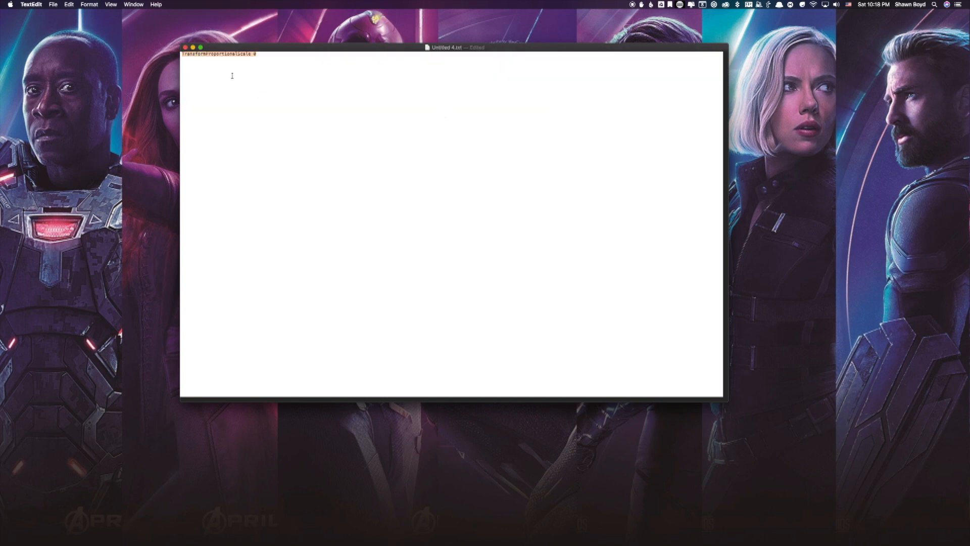
- Save the document to the Desktop as PSUserConfig.txt, and shrink its window and move it aside
click(52, 4)
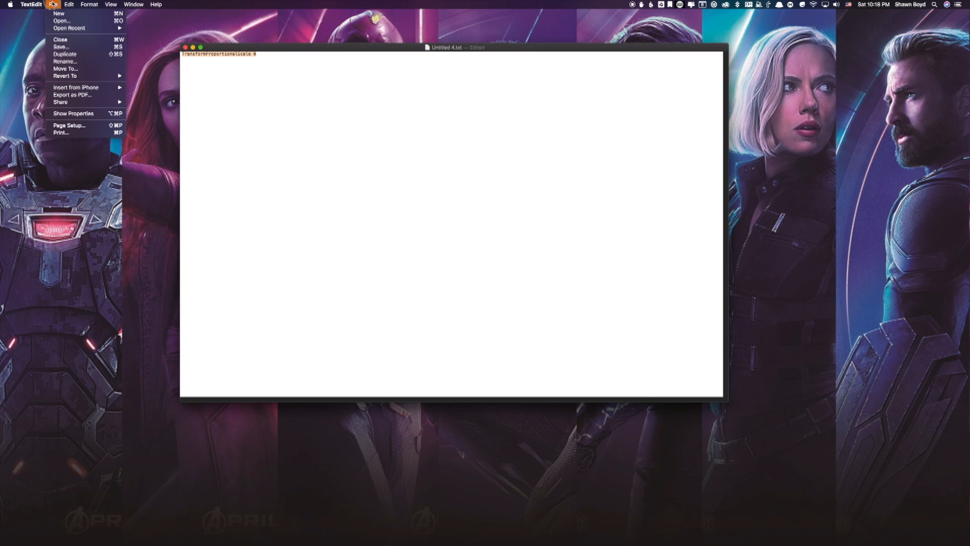
click(71, 47)
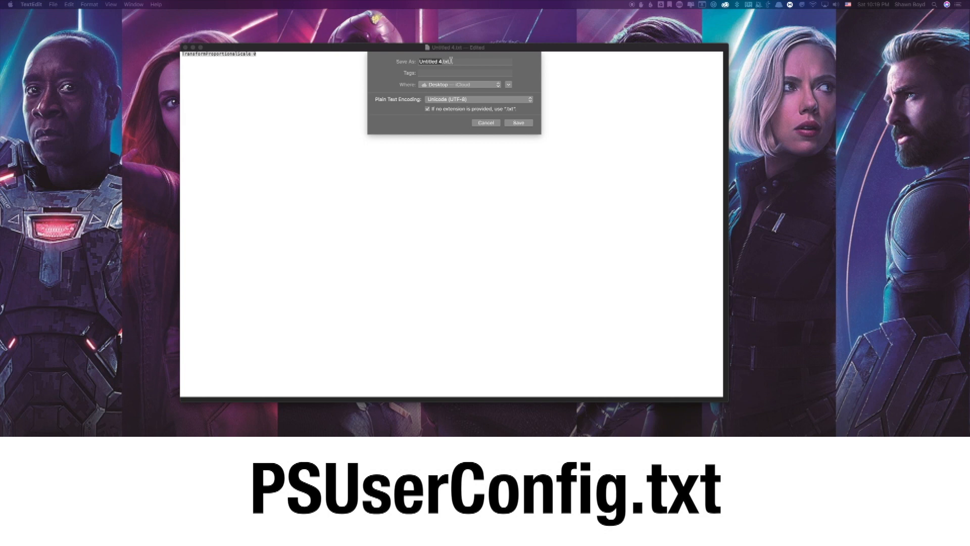
click(451, 62)
text(PSUserConfig.txt)
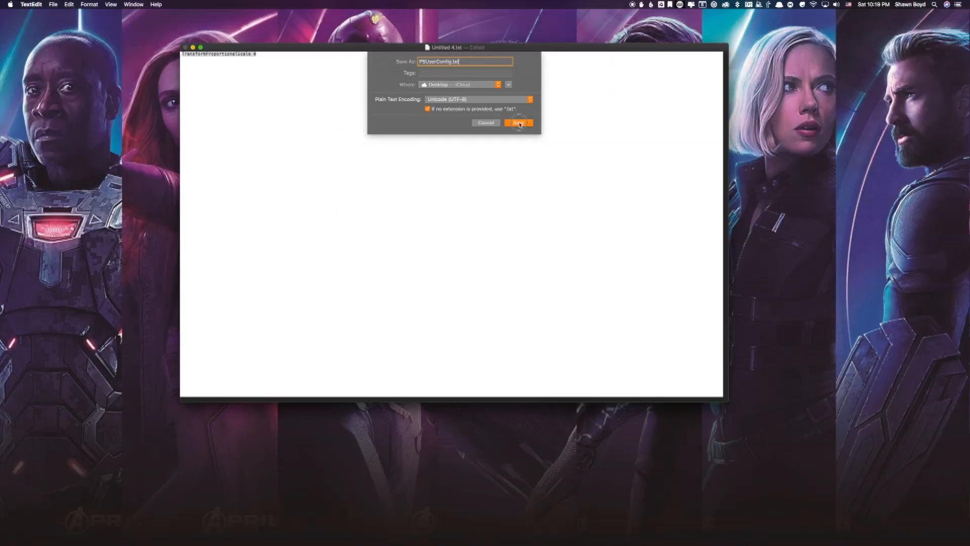
click(519, 123)
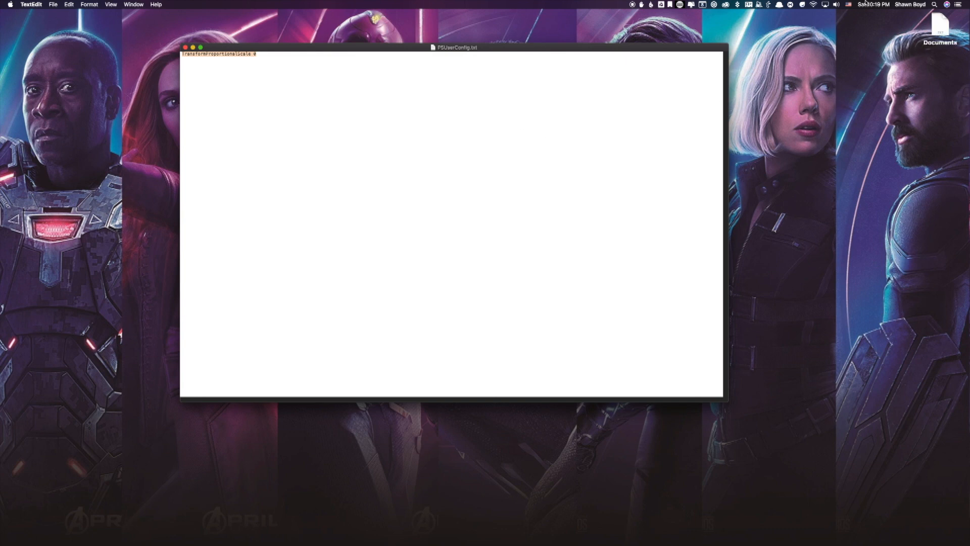
drag(216, 48, 136, 35)
drag(647, 387, 352, 176)
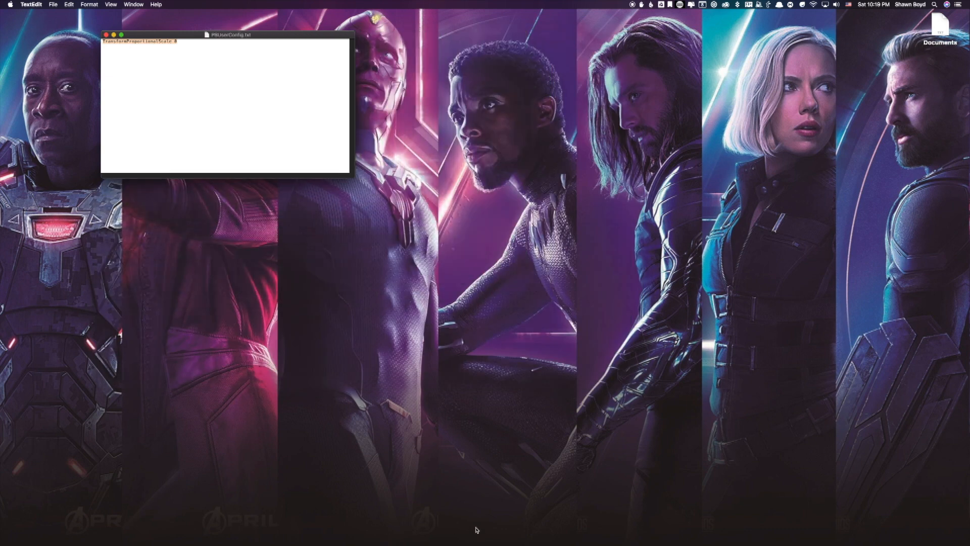
- Switch to Finder and open the hidden user Library folder
click(471, 452)
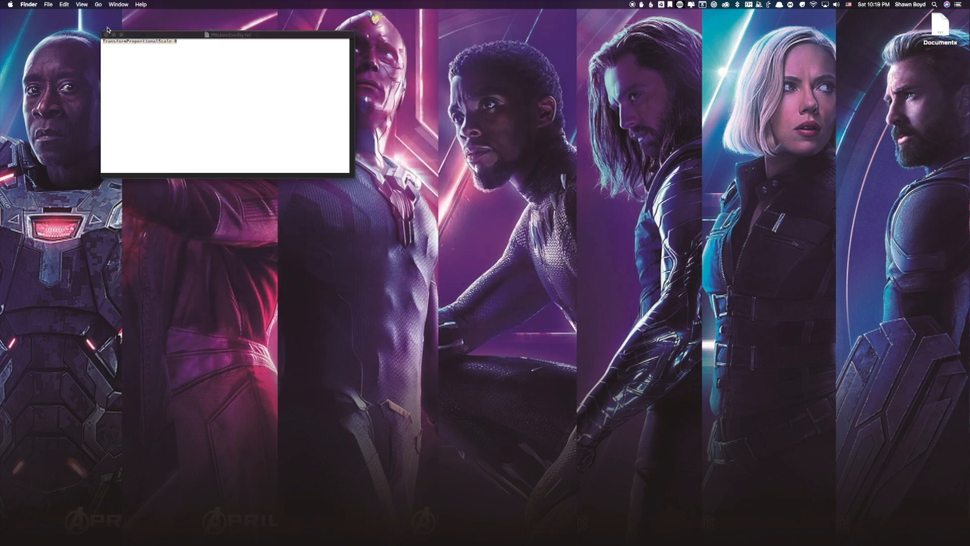
click(49, 5)
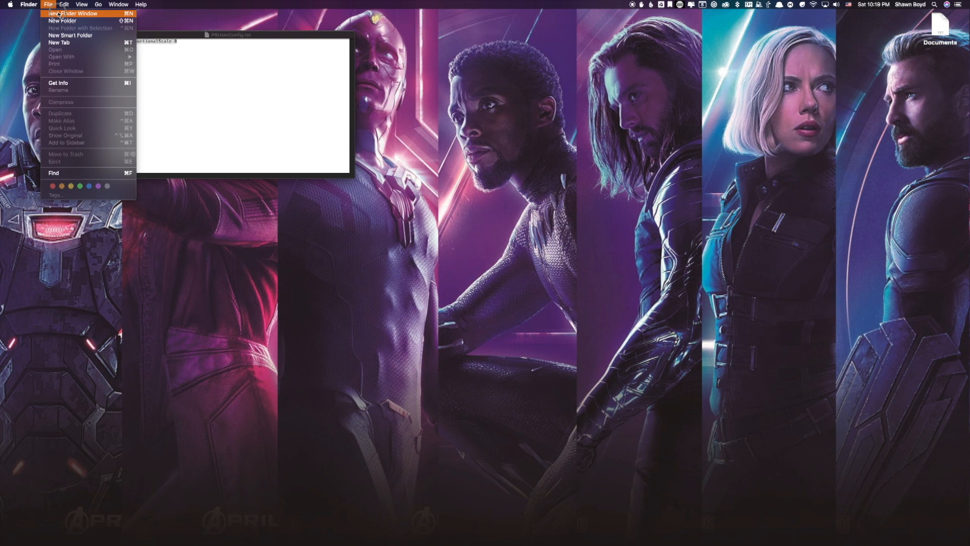
click(143, 18)
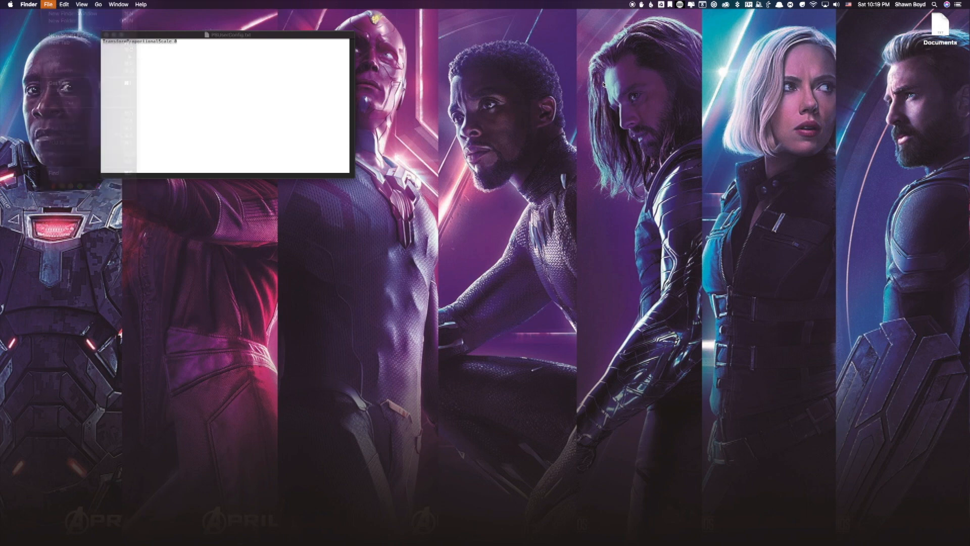
click(98, 5)
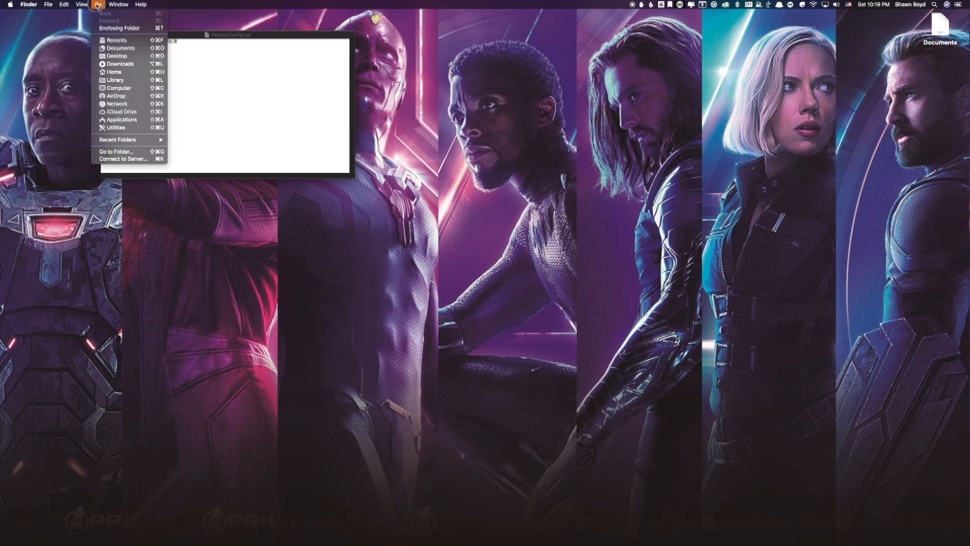
click(140, 81)
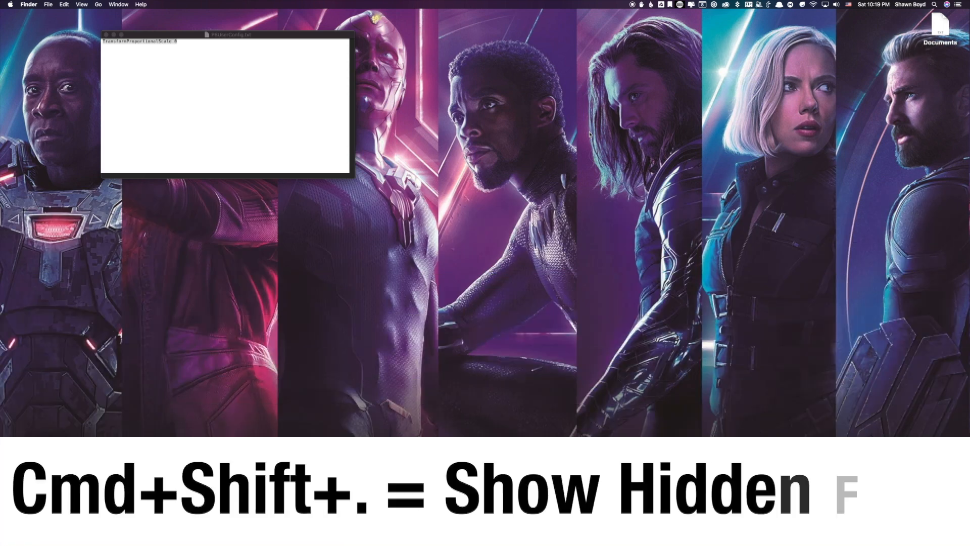
click(98, 4)
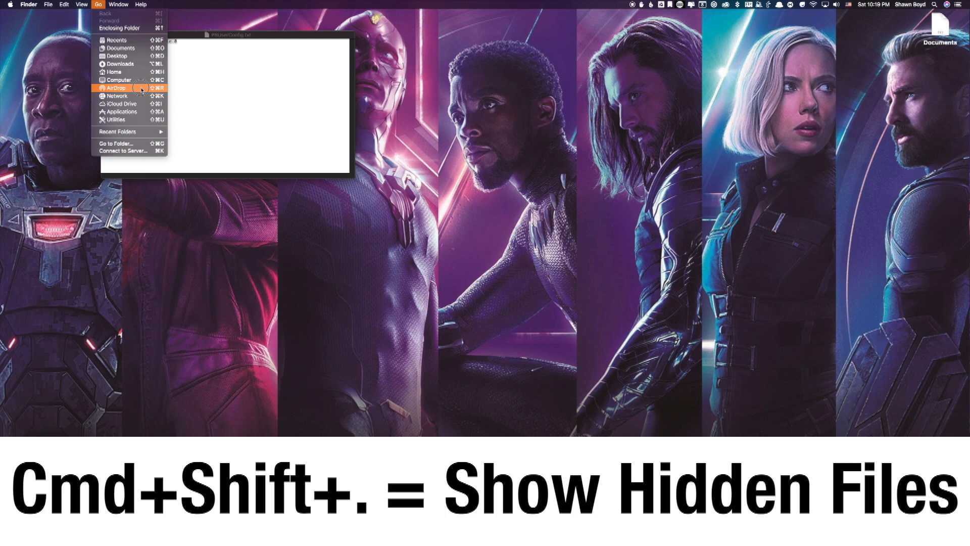
key(alt)
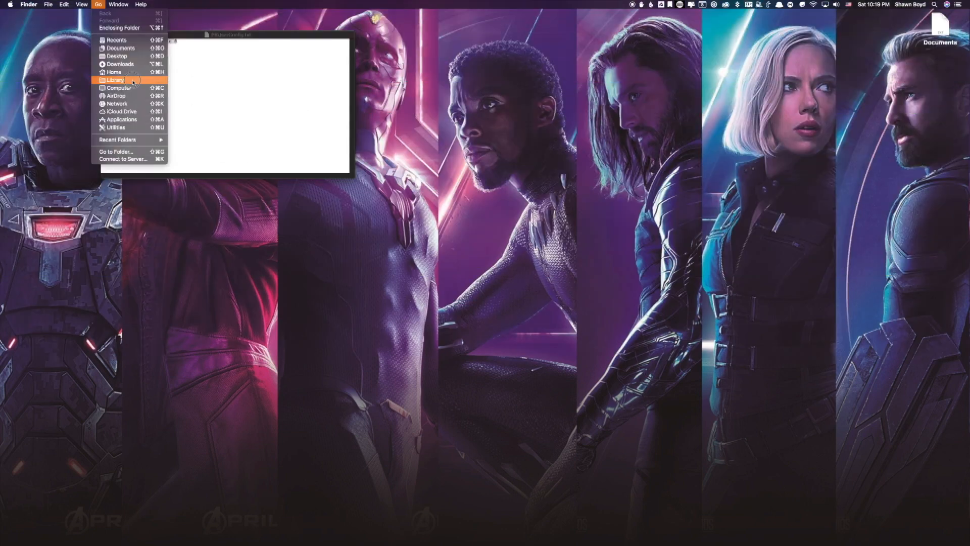
click(133, 80)
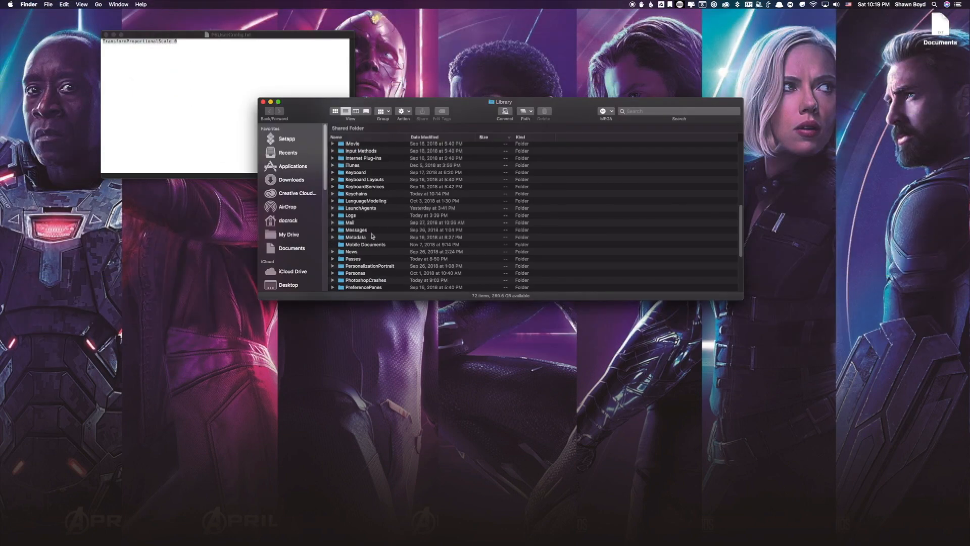
- Open the Adobe Photoshop CC 2019 Settings folder inside the Library's Preferences folder
scroll(370, 232, down, 3)
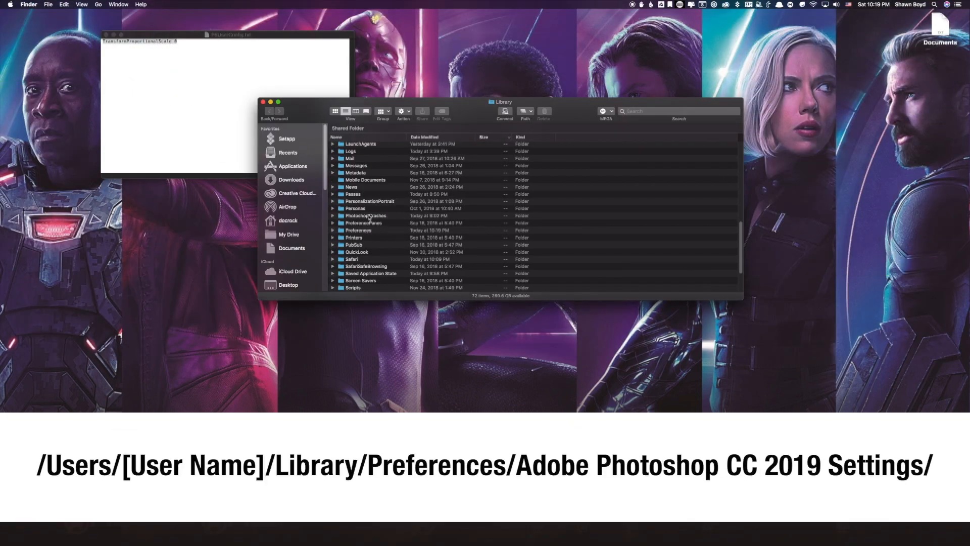
click(363, 230)
double_click(363, 230)
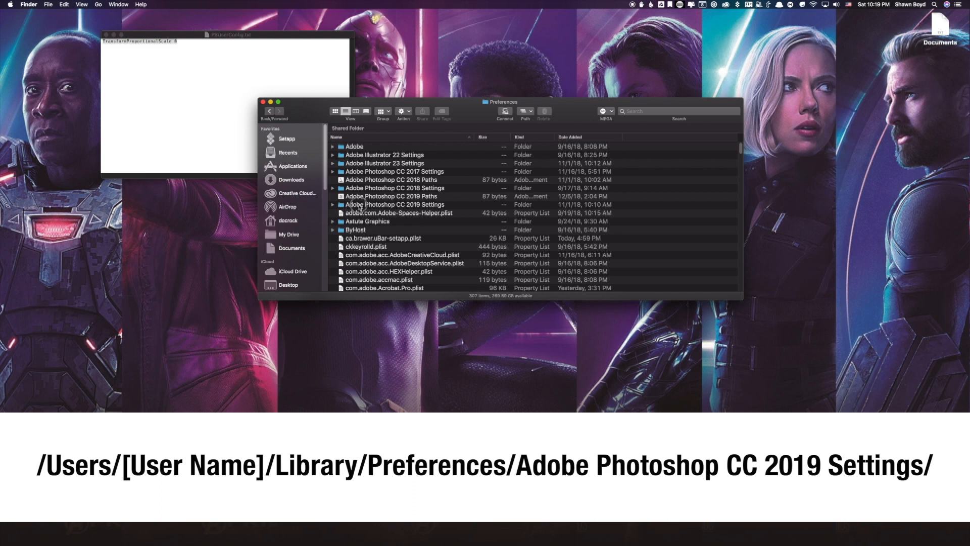
click(359, 205)
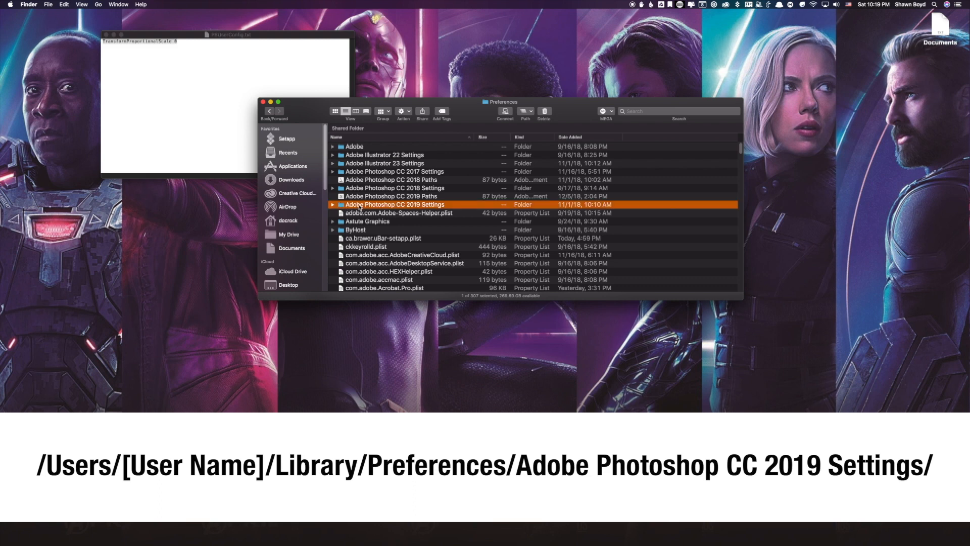
double_click(359, 206)
- Move PSUserConfig.txt from the Desktop into the Adobe Photoshop CC 2019 Settings folder and close the folder window
drag(938, 26, 664, 181)
click(543, 177)
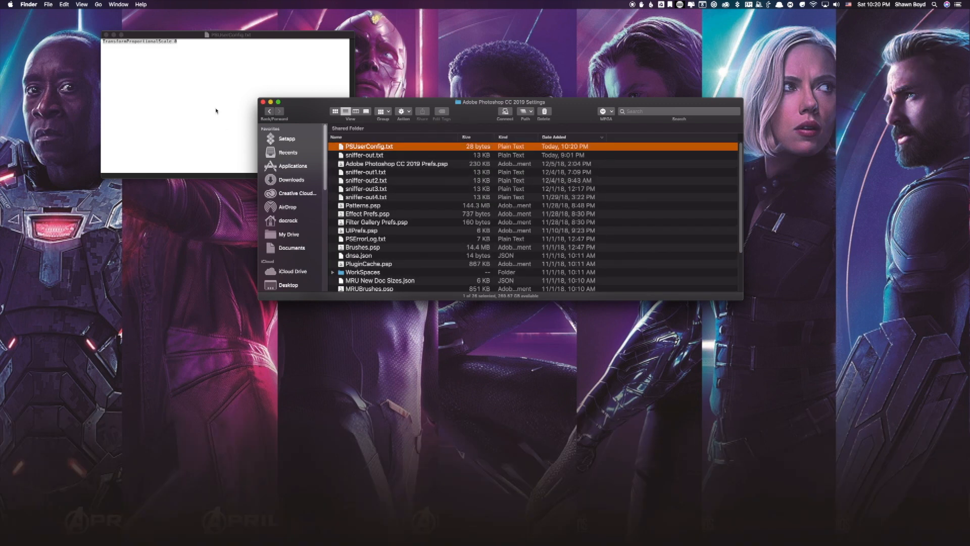
click(263, 102)
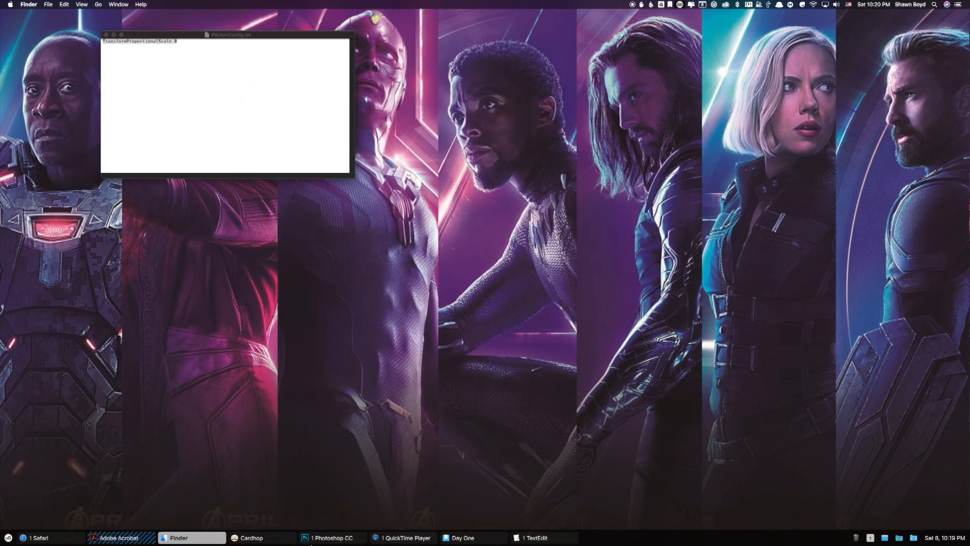
- Switch to Photoshop and save the ALOHA WOLRD document to the Desktop as AdobeStock_35544351.psd in Photoshop format, accepting the format options
click(328, 538)
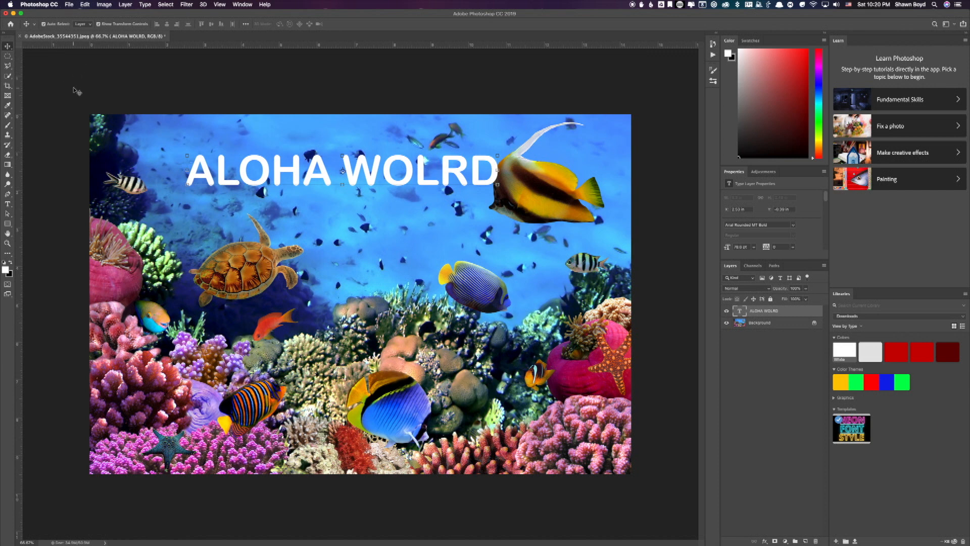
key(super+s)
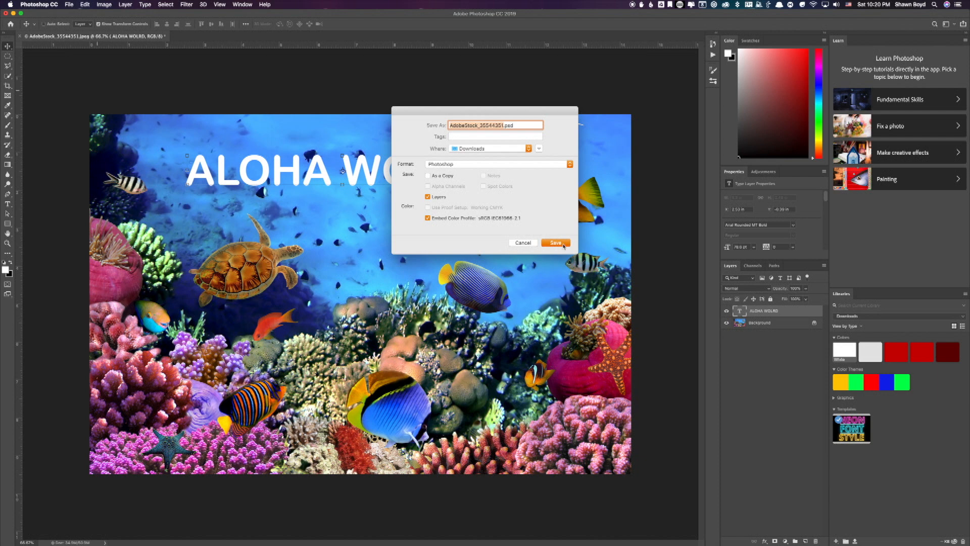
key(super+d)
click(556, 243)
click(577, 244)
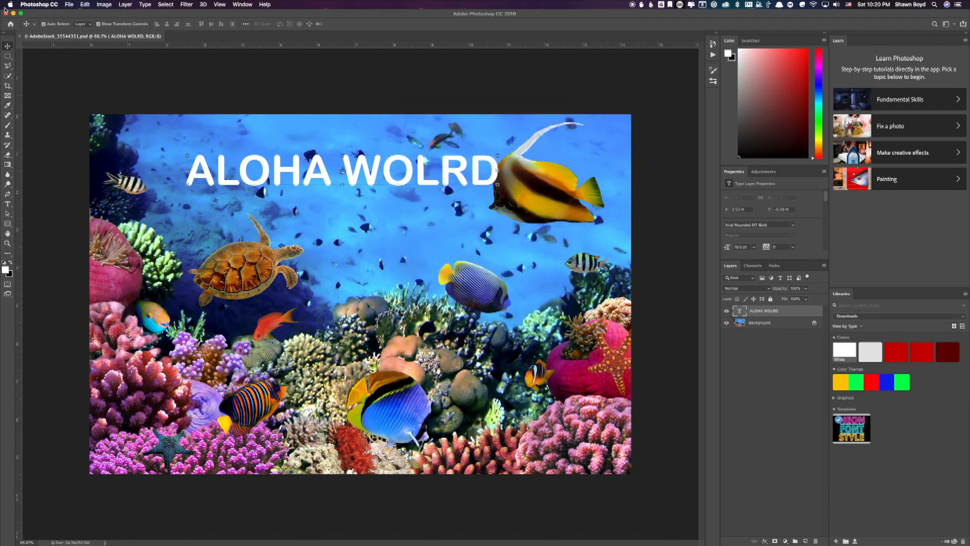
- Quit and relaunch Adobe Photoshop CC 2019, and reopen the recent file AdobeStock_35544351.psd
click(39, 4)
click(37, 78)
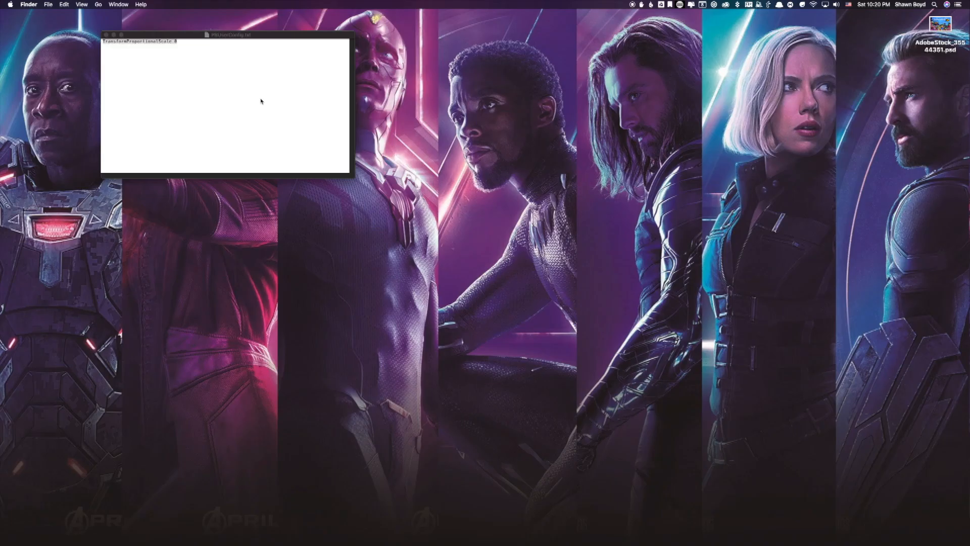
key(alt+space)
text(p)
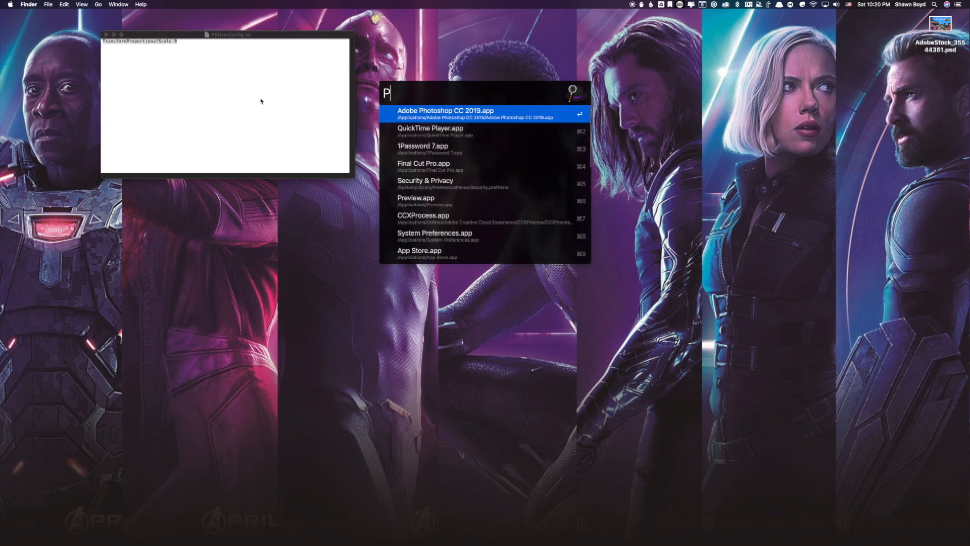
key(Return)
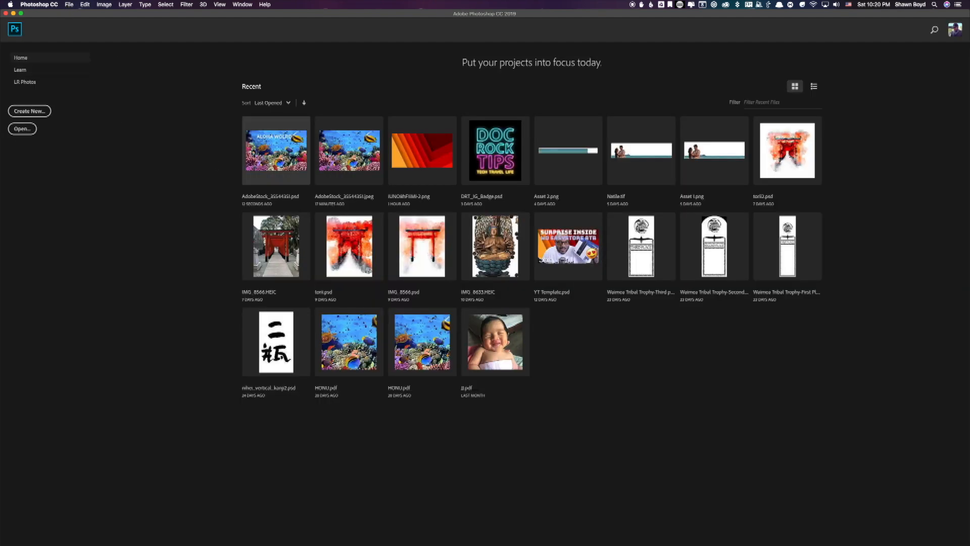
click(252, 151)
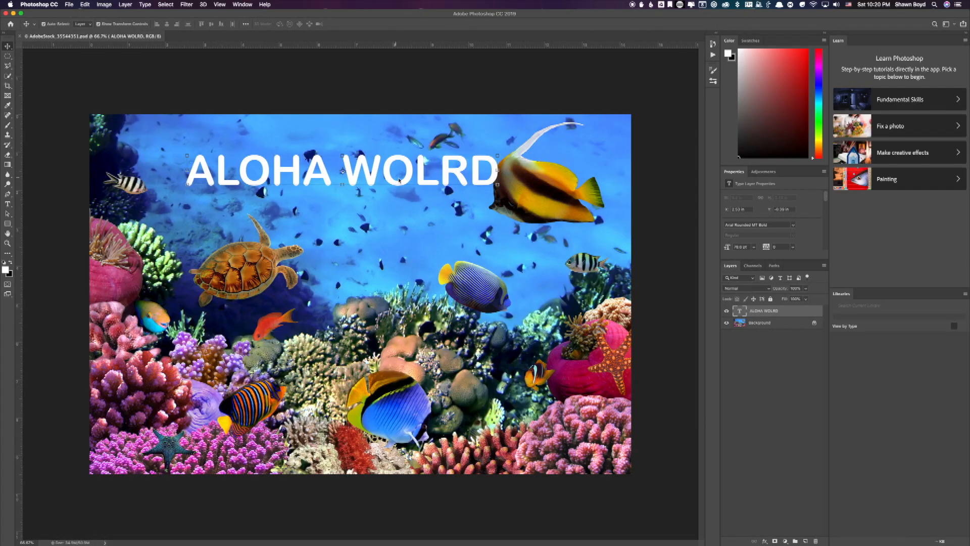
- Try Free Transform on the ALOHA WOLRD text layer by stretching it without constrained proportions, and cancel the transform
key(super+t)
drag(497, 188, 517, 240)
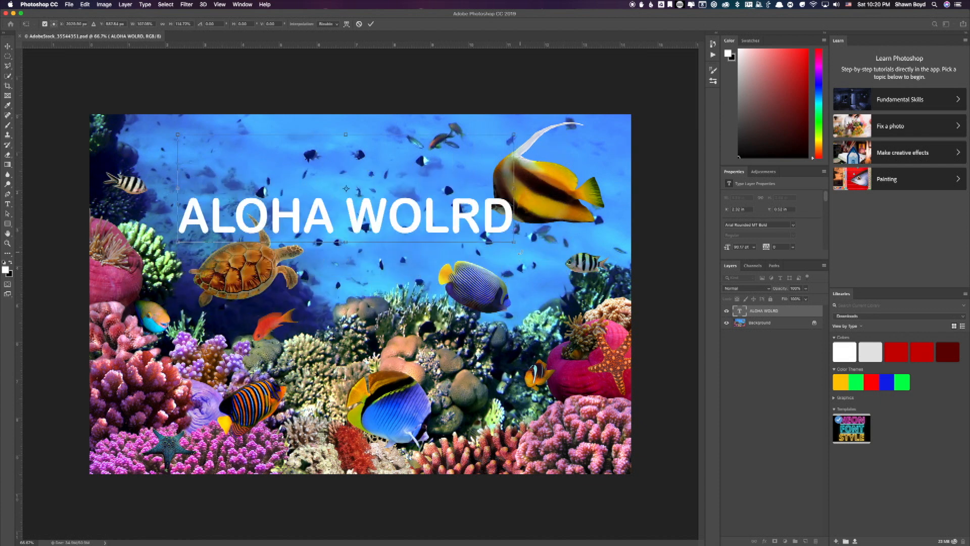
key(Escape)
- Test constrained scaling on the ALOHA WOLRD text by resizing it proportionally, and enlarge it about its centre to slightly wider than the canvas
drag(496, 185, 377, 180)
drag(566, 260, 612, 289)
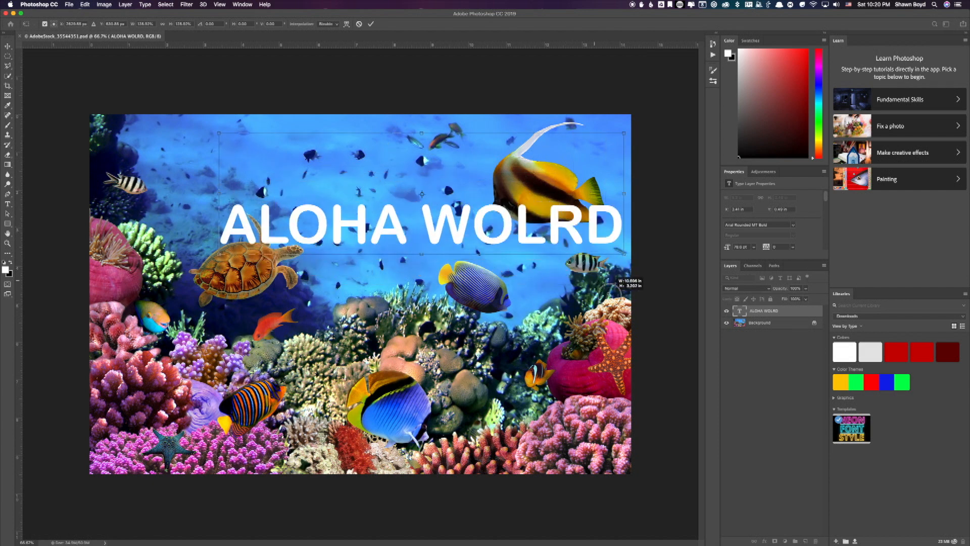
drag(460, 229, 420, 221)
drag(534, 288, 506, 268)
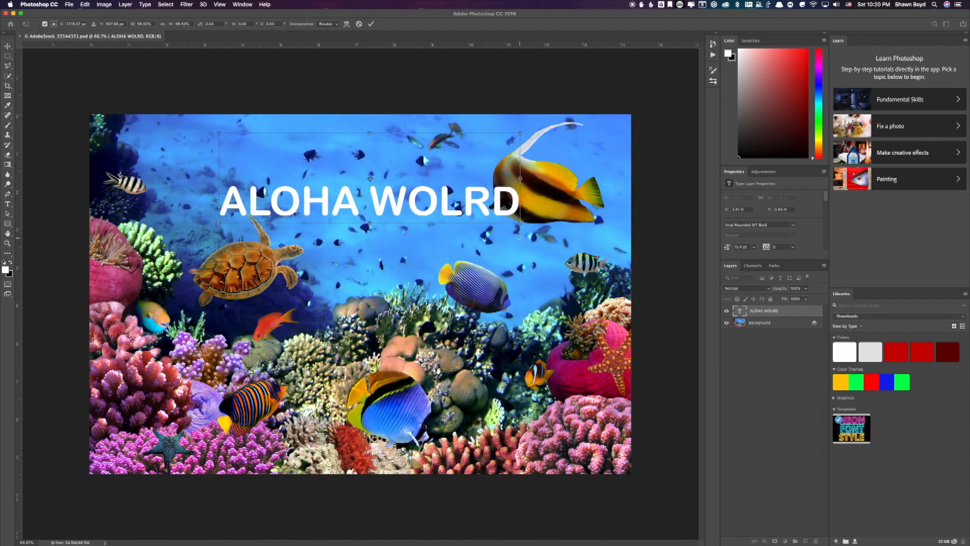
drag(520, 225, 656, 308)
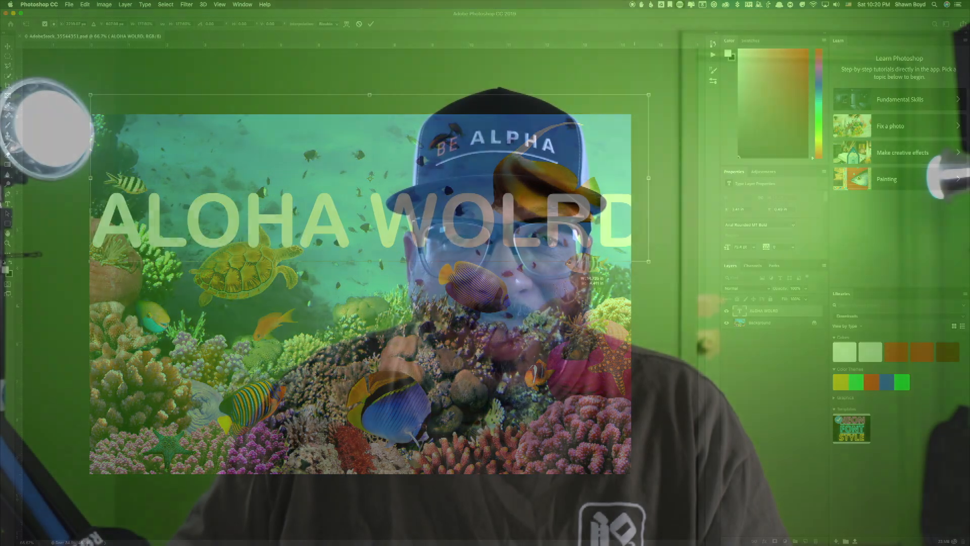